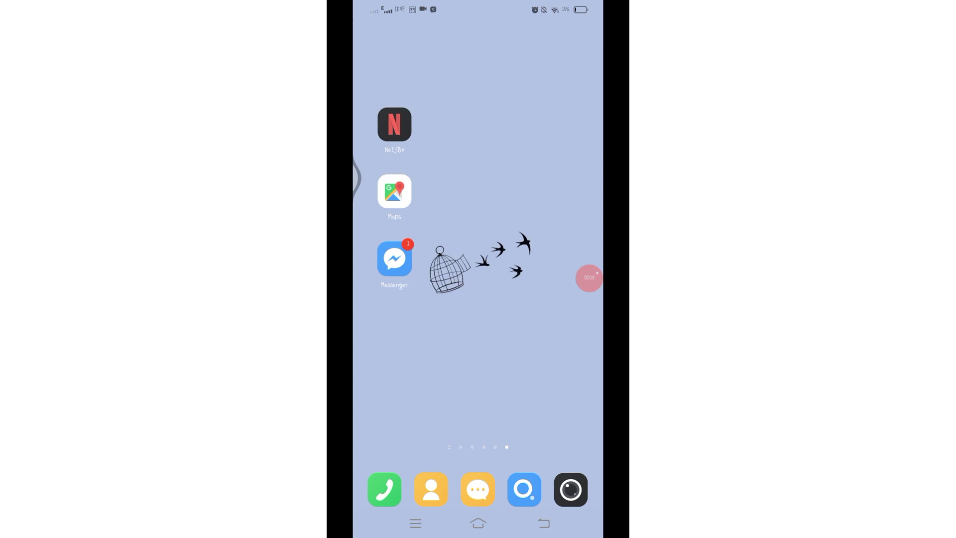
# Open Messenger's chat list from the home screen, then exit back to the Android home screen
pyautogui.click(395, 259)
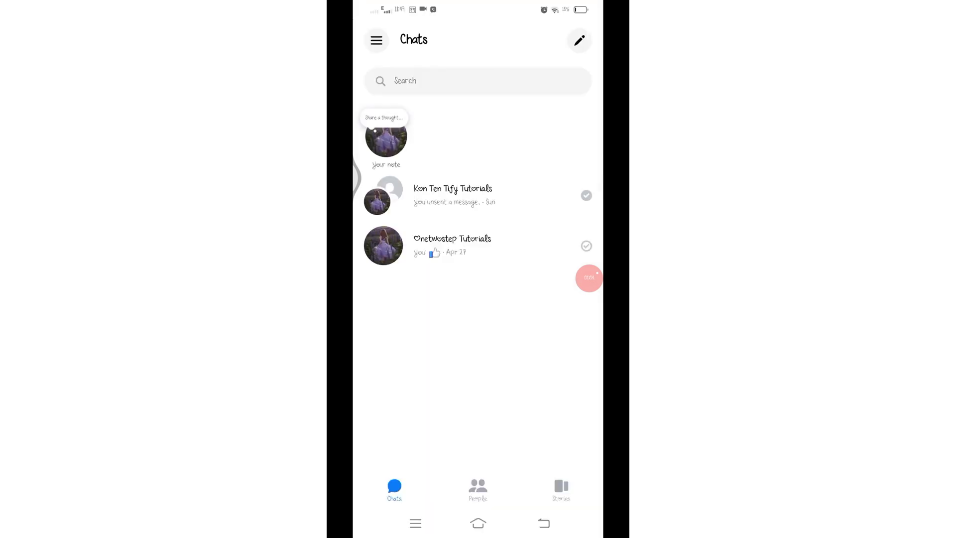
pyautogui.click(544, 523)
pyautogui.press('Escape')
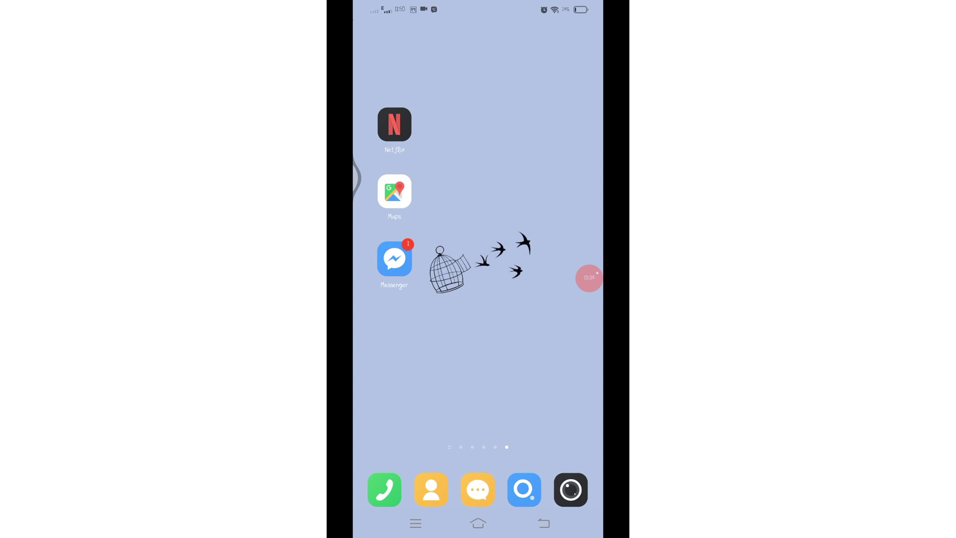
# Reopen Messenger, then return to the home screen to reach its microphone permission
pyautogui.click(394, 258)
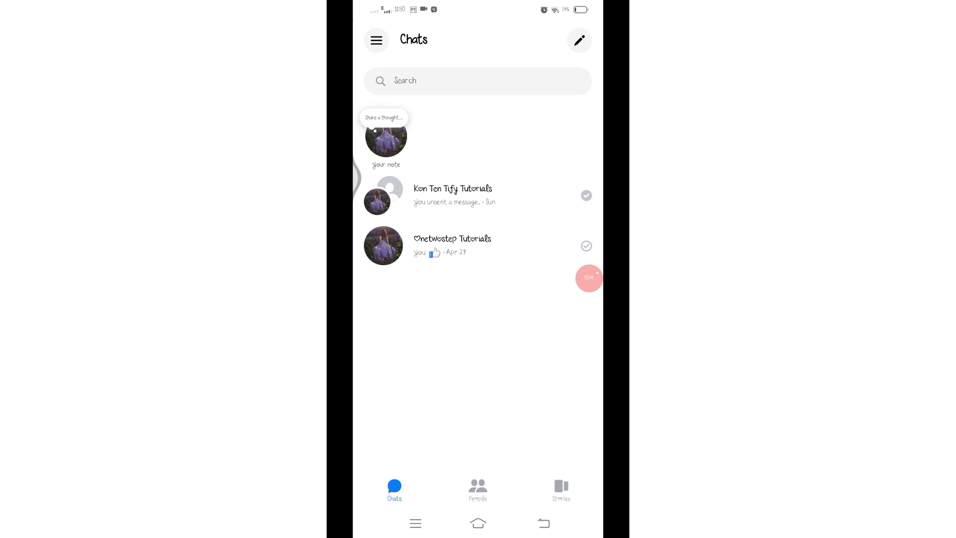
pyautogui.click(478, 523)
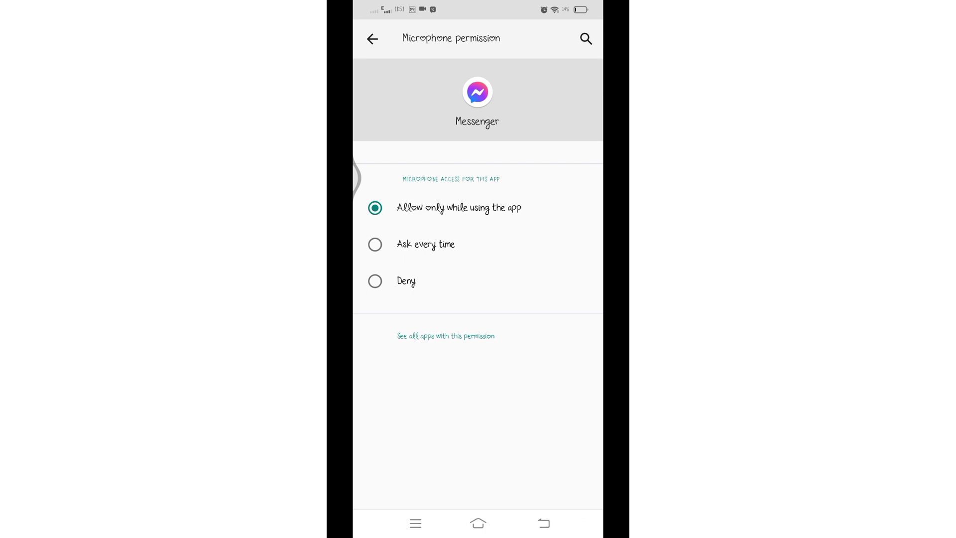
# Back out of Messenger's microphone permission to the app list and open Messenger's storage details
pyautogui.click(372, 38)
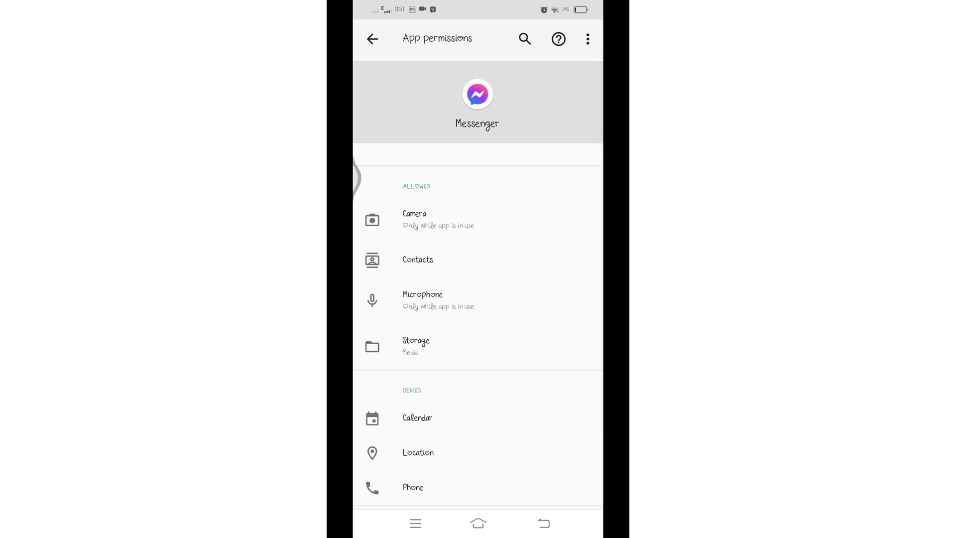
pyautogui.click(372, 38)
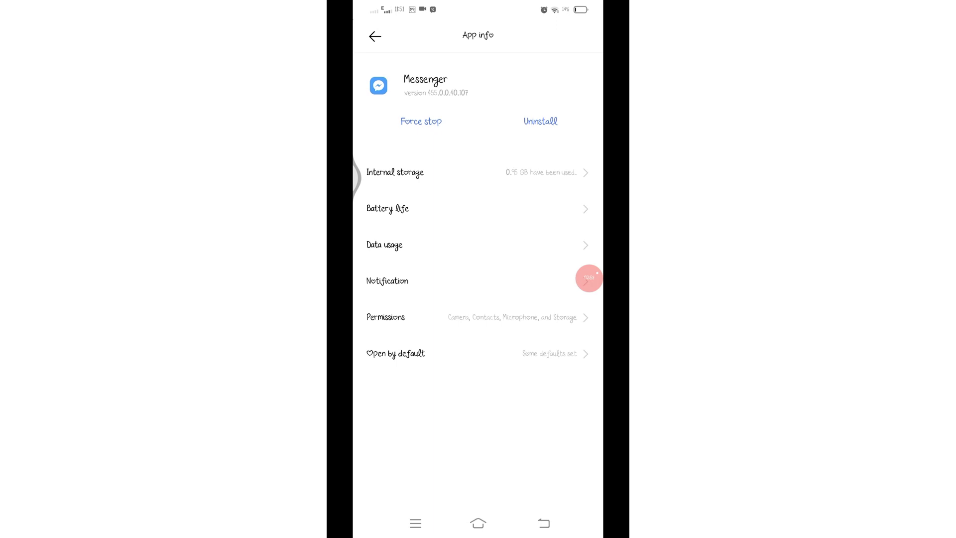
pyautogui.click(376, 36)
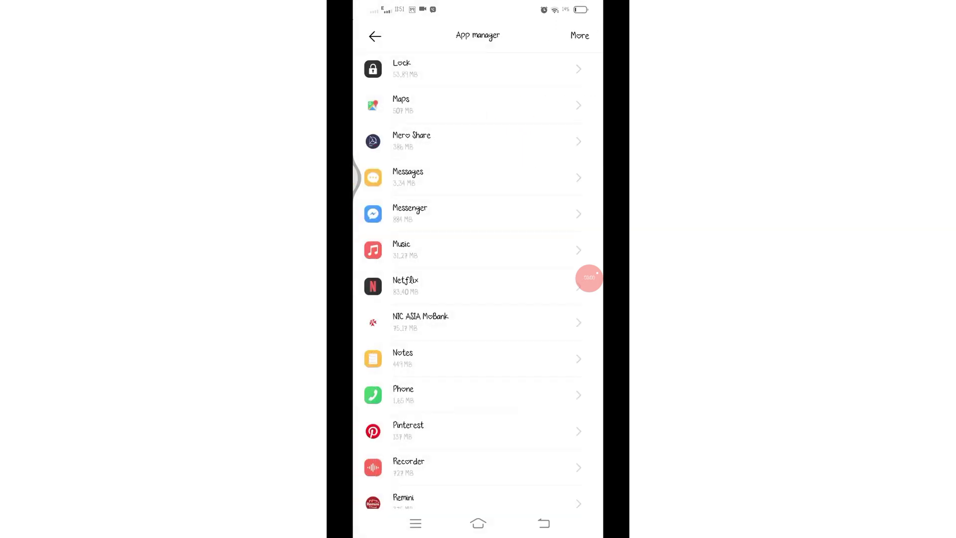
pyautogui.click(409, 213)
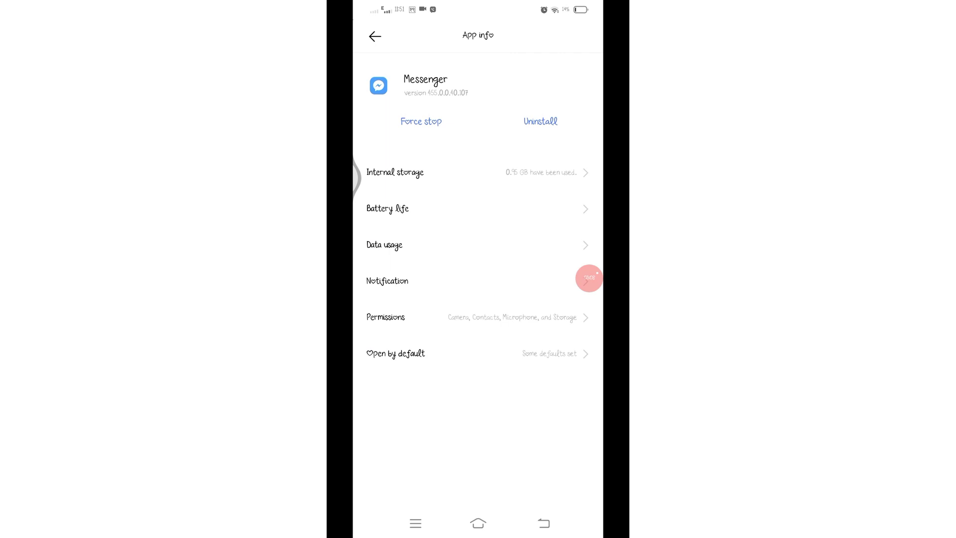
pyautogui.click(395, 172)
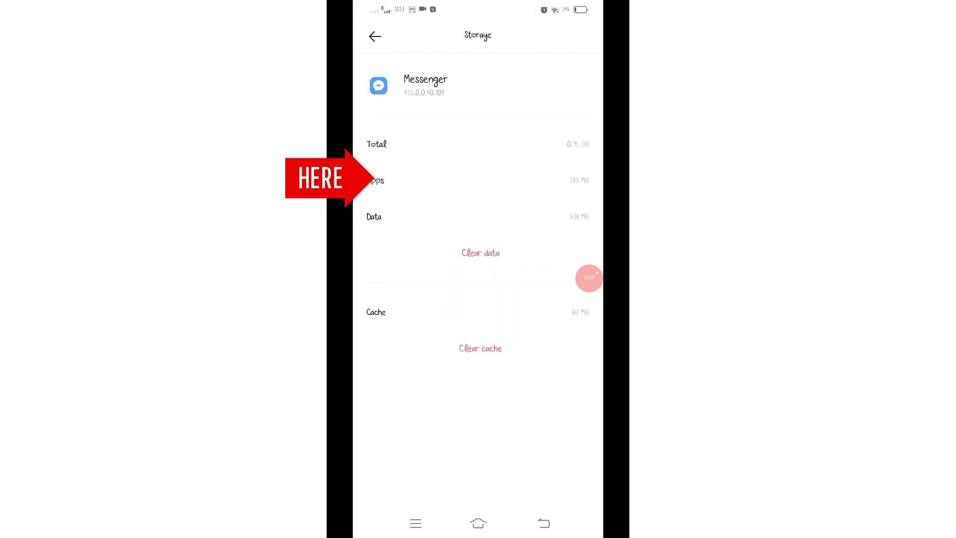